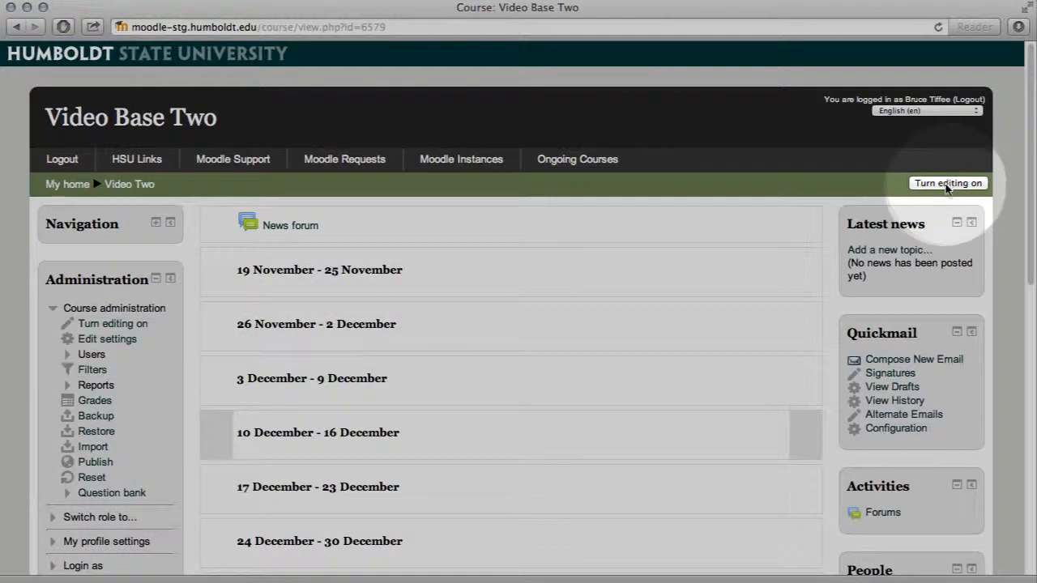
# Turn on course editing and open the new HTML block's configuration page.
pyautogui.click(944, 185)
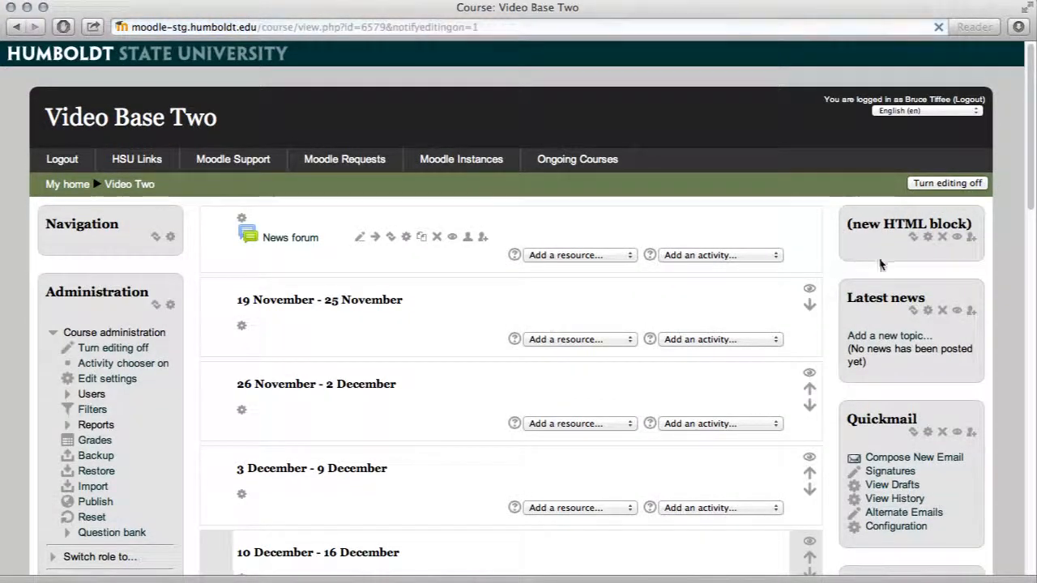
pyautogui.click(927, 237)
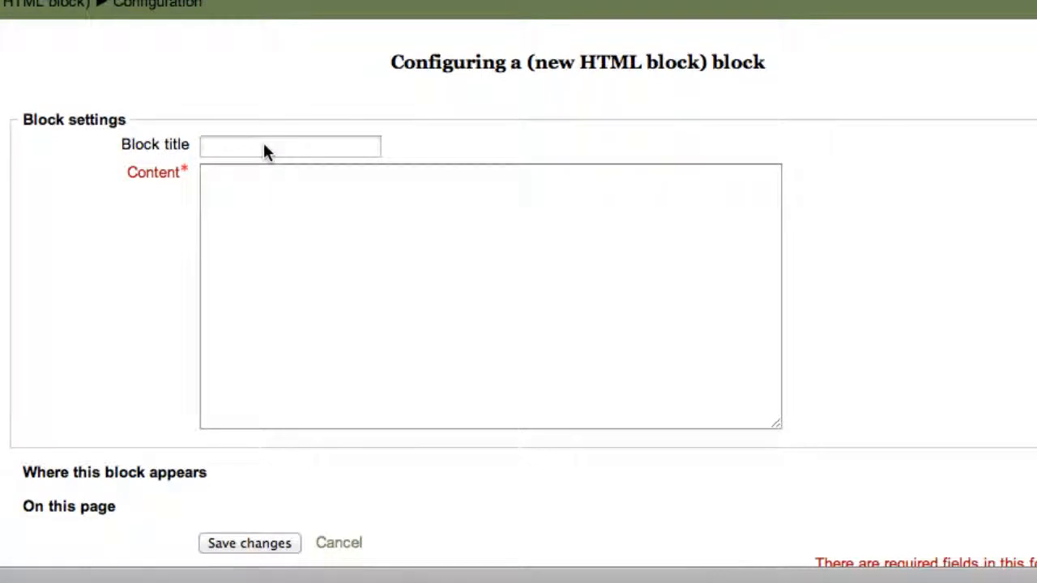
# Enter 'Welcome!' as the HTML block's title.
pyautogui.click(276, 146)
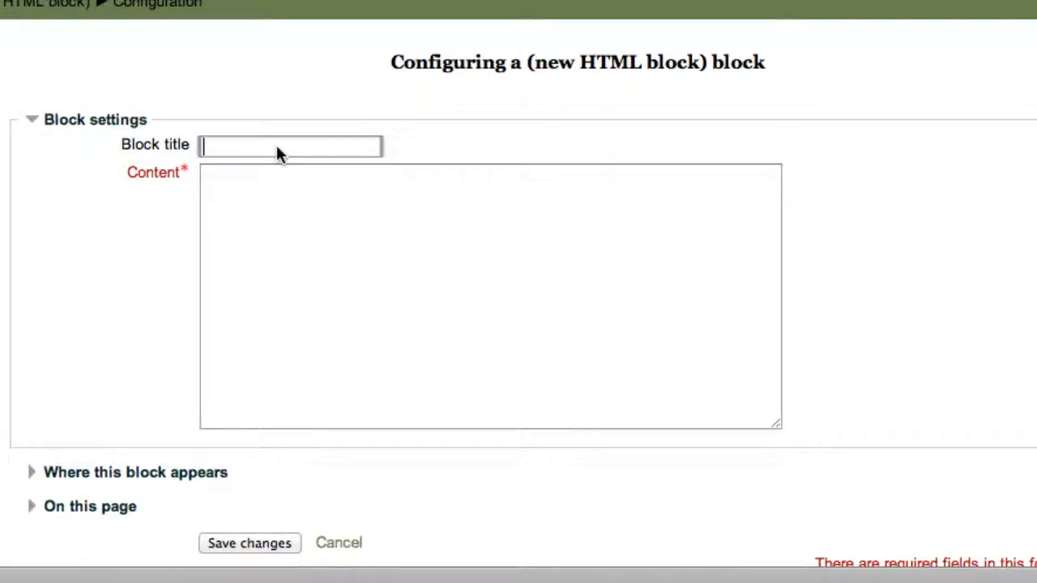
pyautogui.write('Welc')
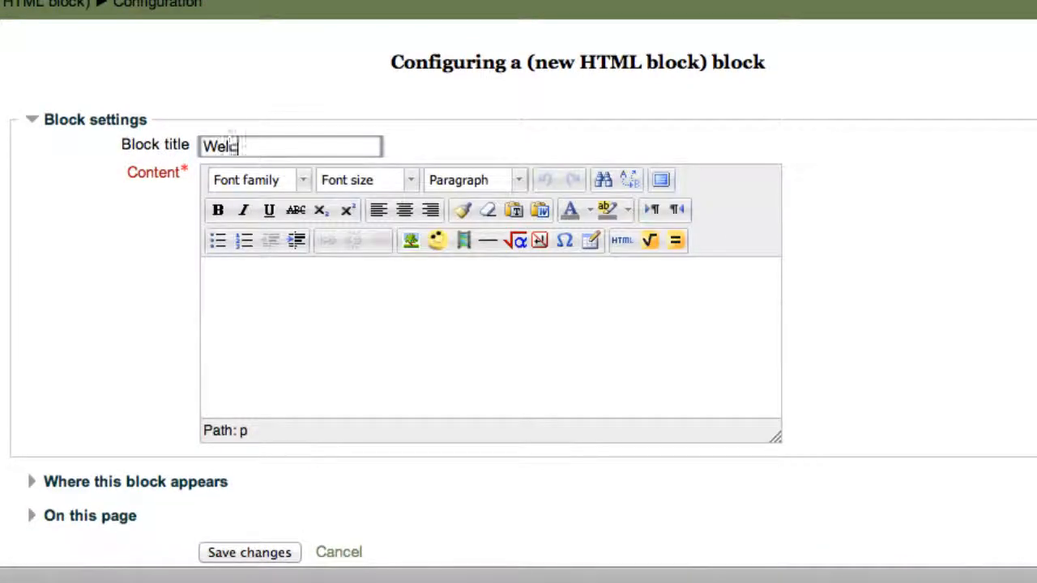
pyautogui.write('ome!')
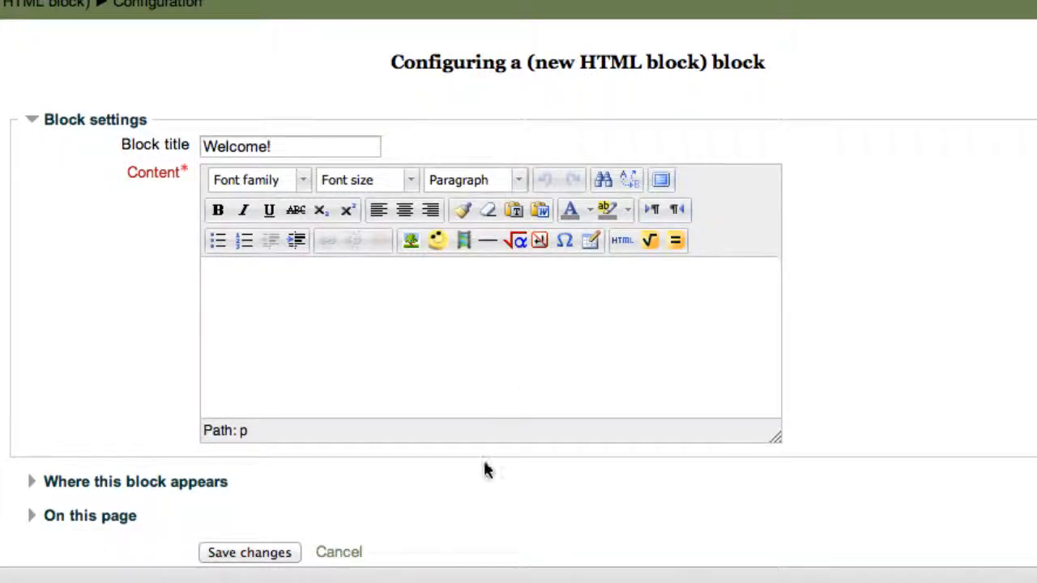
pyautogui.click(433, 328)
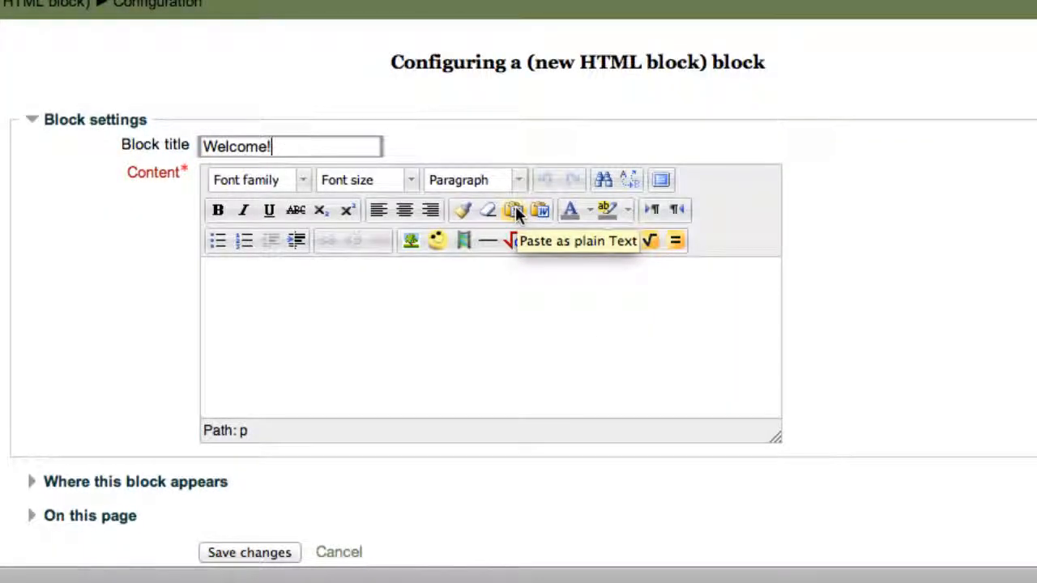
# Paste the instructor's contact details as plain text, adding a blank line after the name.
pyautogui.click(513, 212)
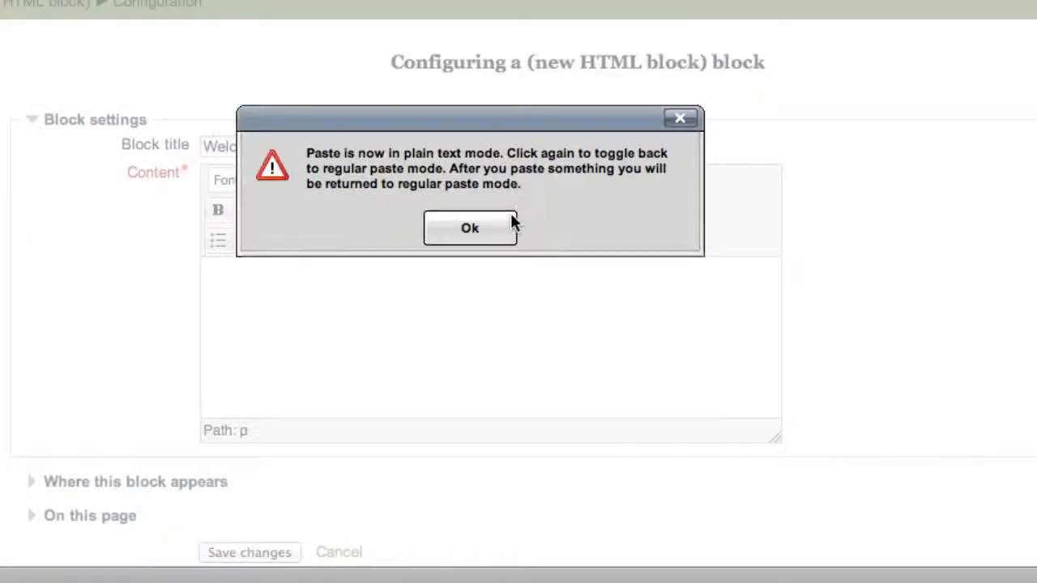
pyautogui.click(468, 228)
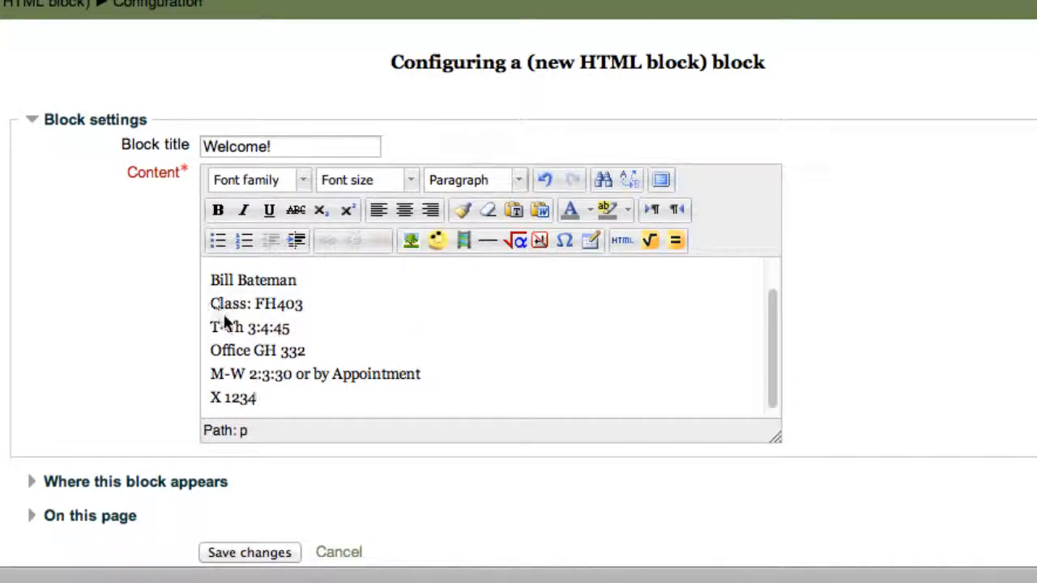
pyautogui.click(328, 282)
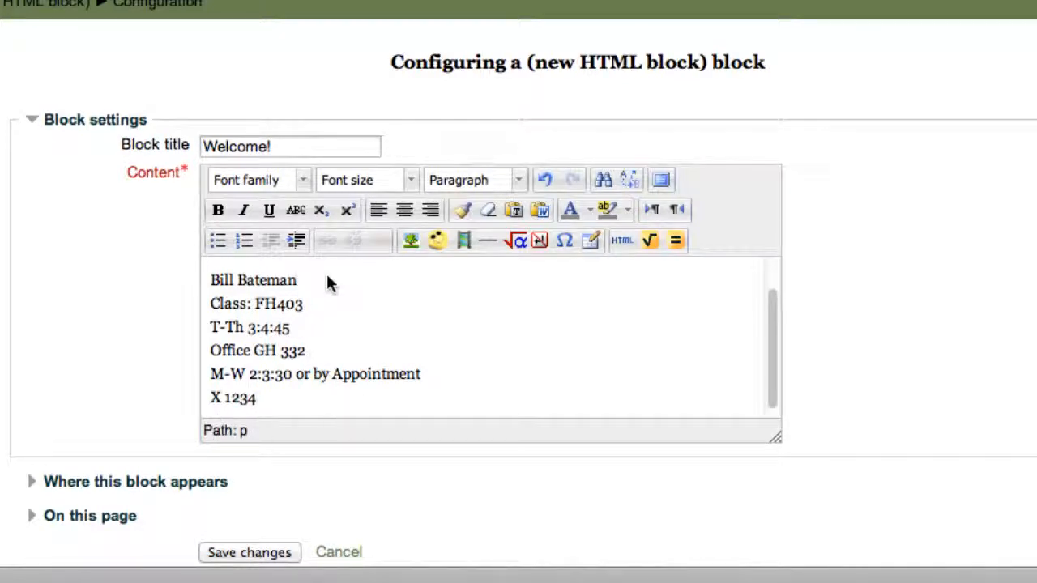
pyautogui.press('Return')
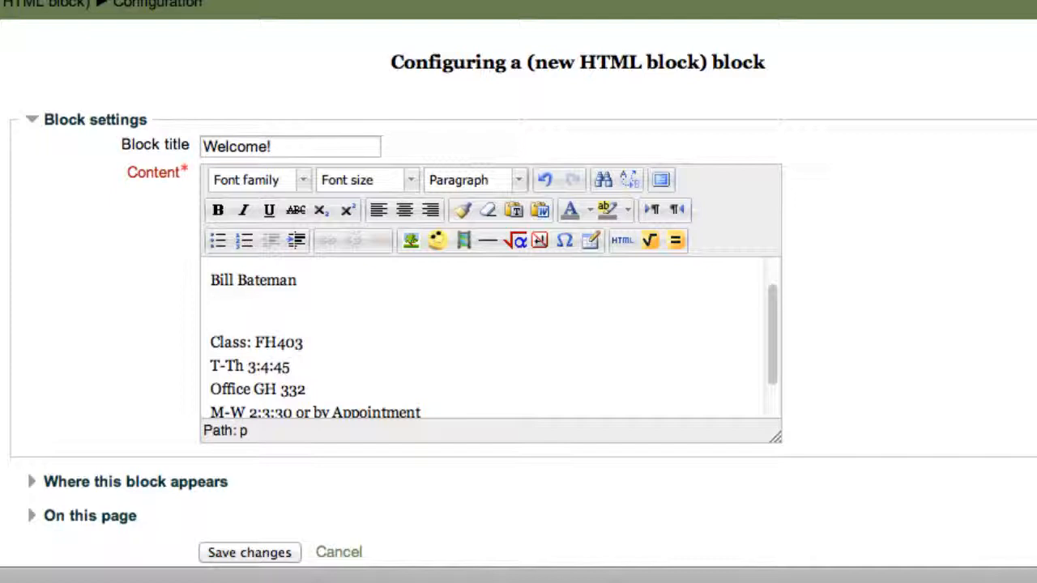
# Add a gap before the office line and use a single line break above 'Class: FH403'.
pyautogui.press('Down')
pyautogui.press('Down')
pyautogui.press('Down')
pyautogui.press('Return')
pyautogui.click(318, 311)
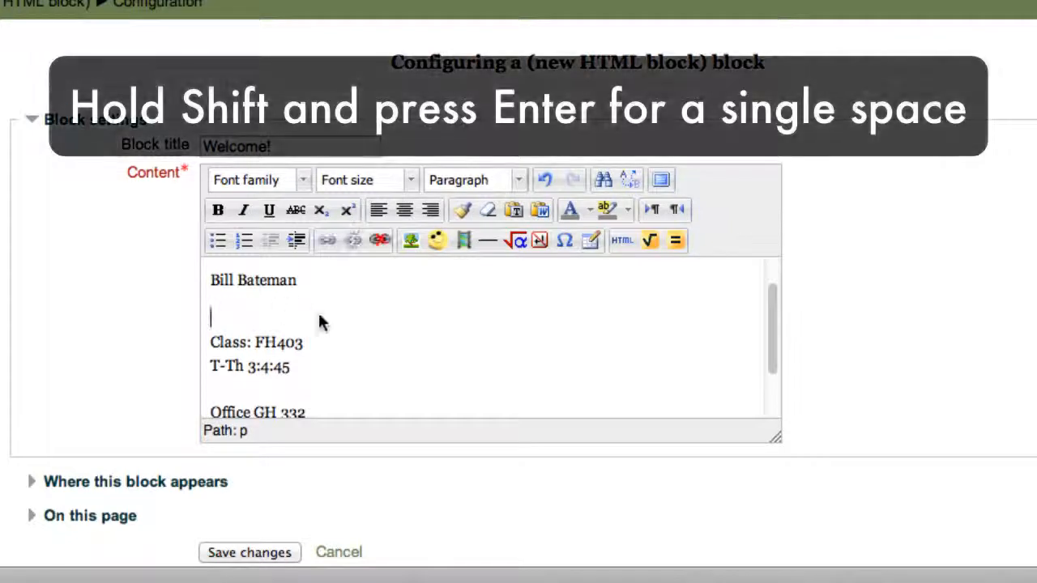
pyautogui.scroll(-1, 328, 318)
pyautogui.click(212, 322)
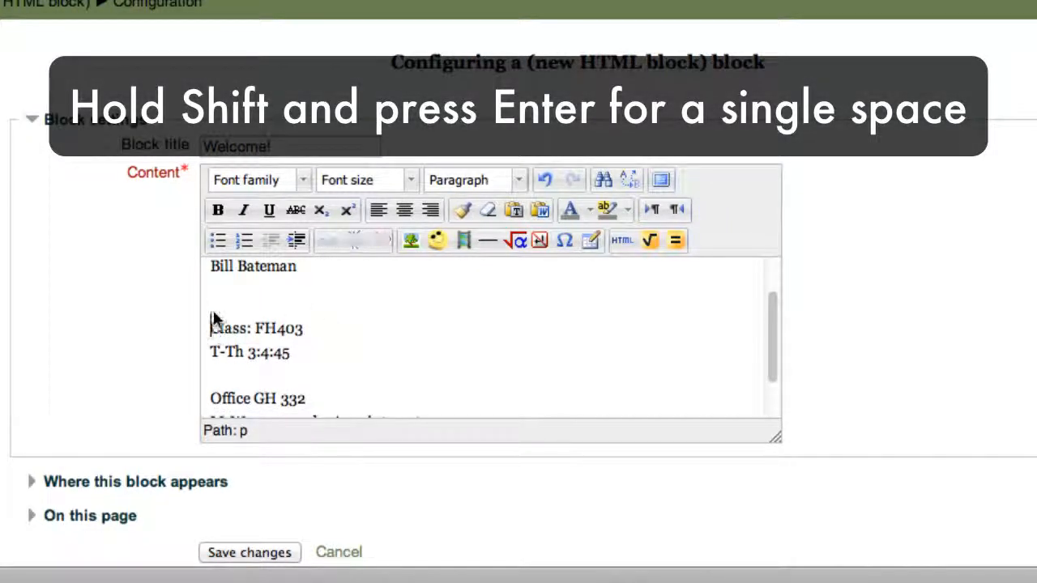
pyautogui.press('BackSpace')
pyautogui.press('BackSpace')
pyautogui.hotkey('shift', 'Return')
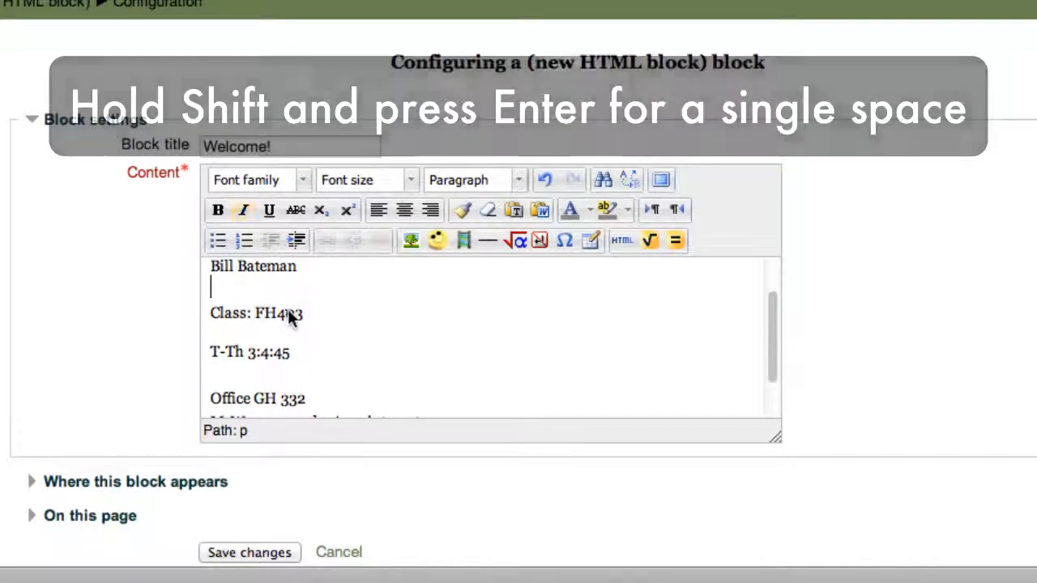
pyautogui.scroll(-1, 290, 312)
pyautogui.scroll(1, 550, 327)
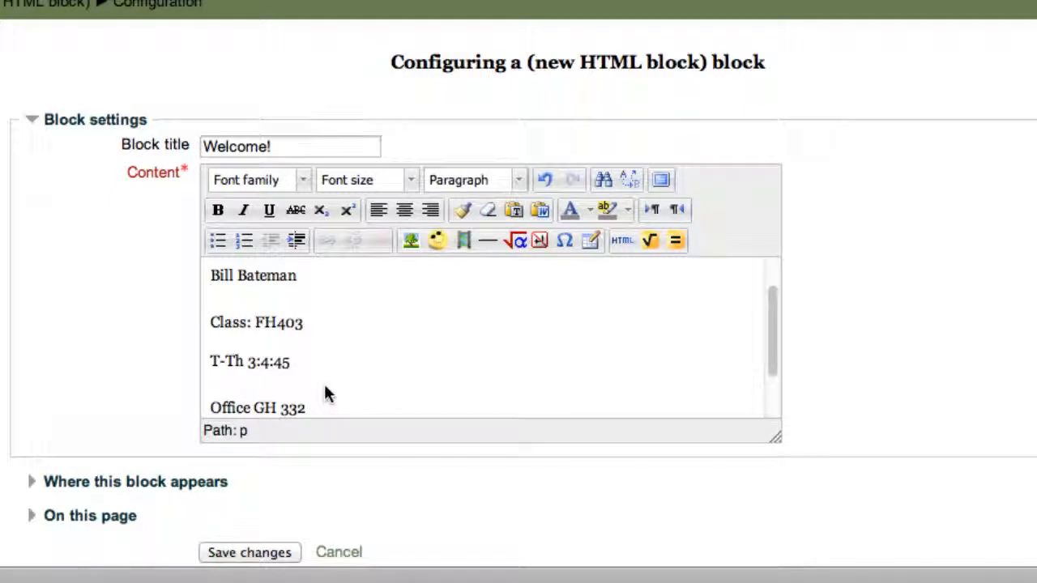
pyautogui.scroll(1, 324, 394)
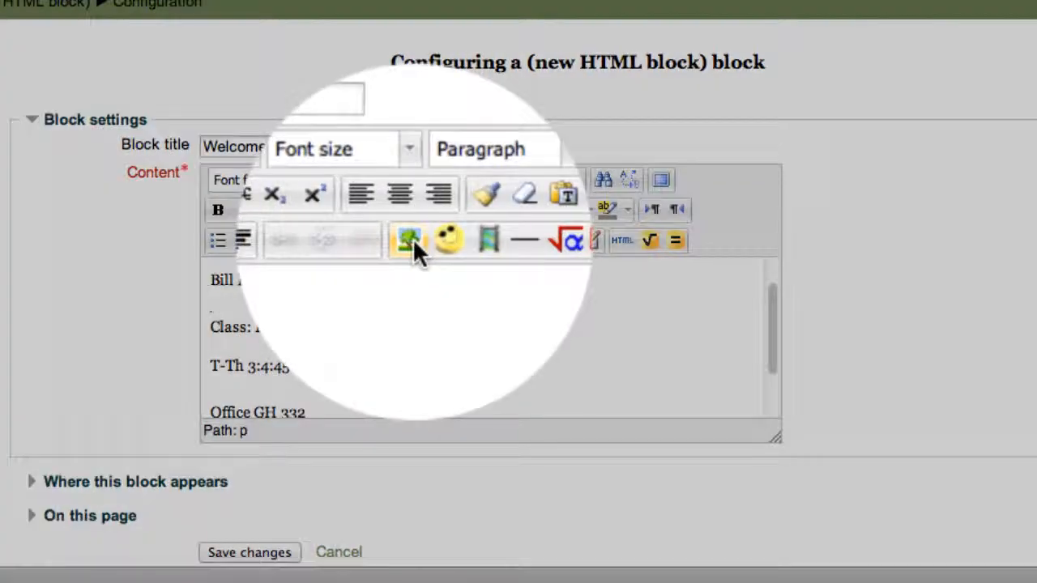
# Start an image insert with the professor's name as the image description.
pyautogui.click(412, 240)
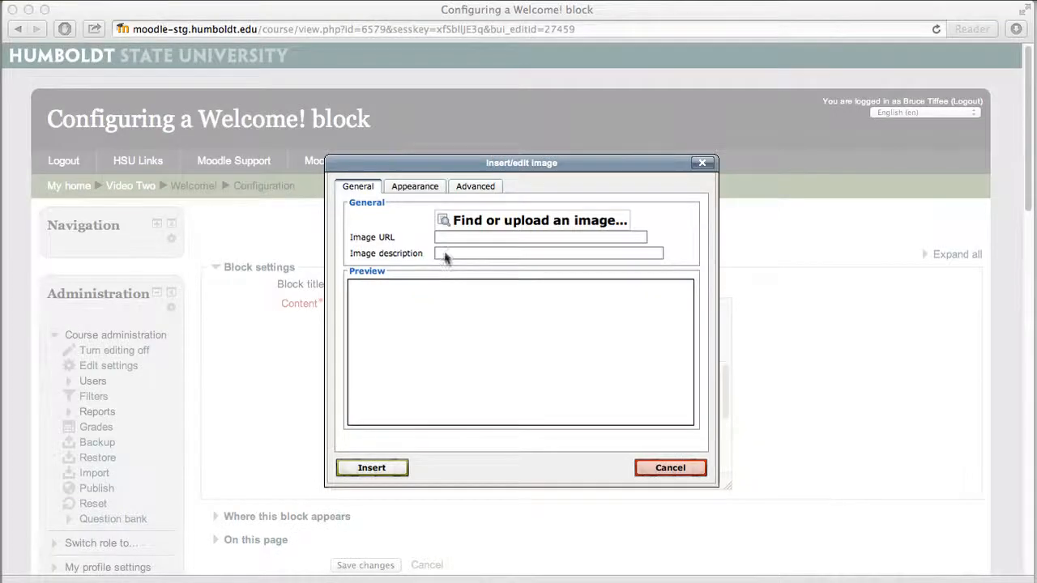
pyautogui.click(450, 253)
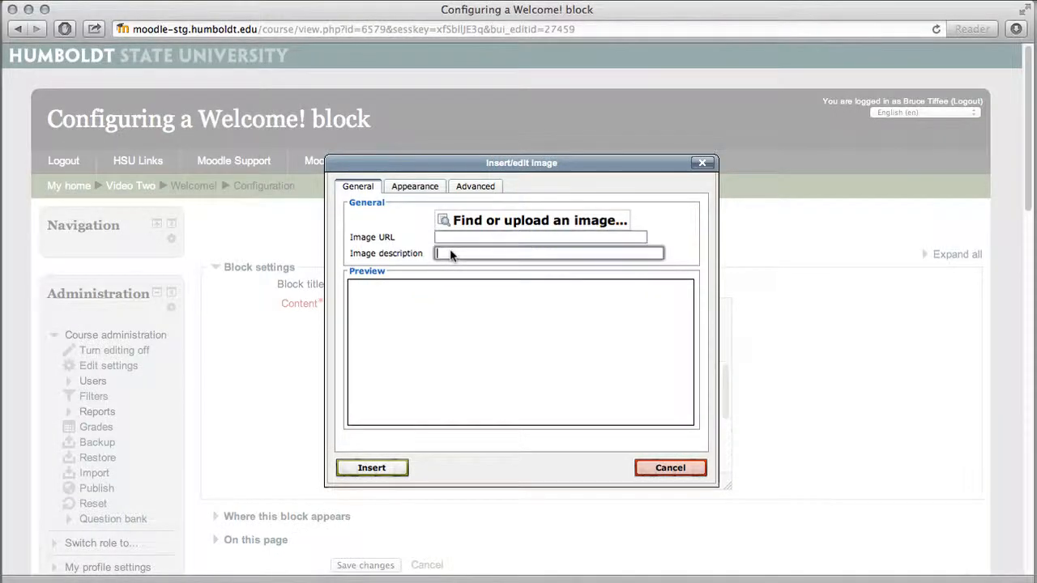
pyautogui.write('Professor Bill')
# Upload momo1.jpg as the image, saving it under the professor's name.
pyautogui.click(469, 219)
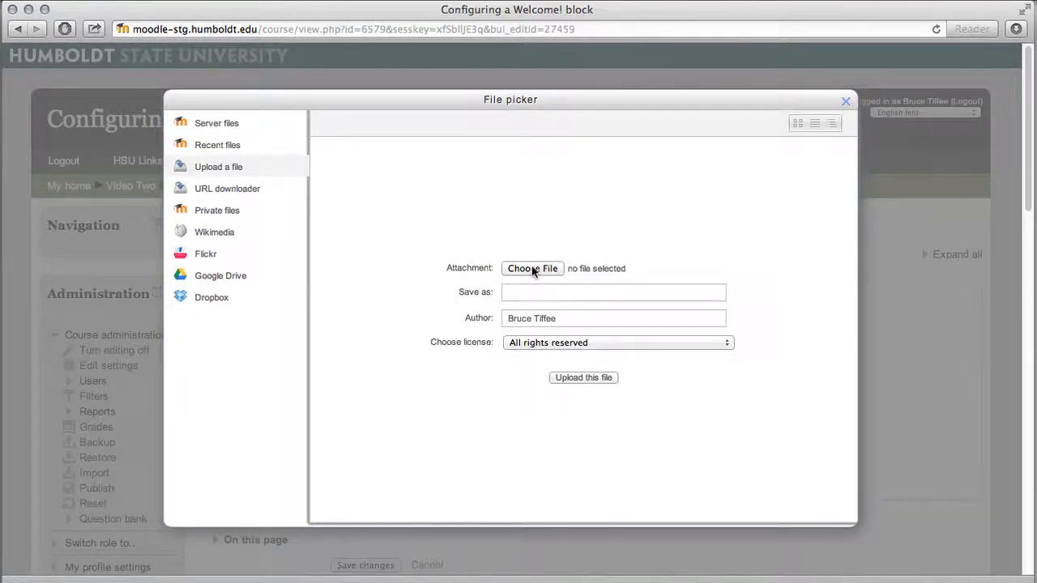
pyautogui.click(532, 269)
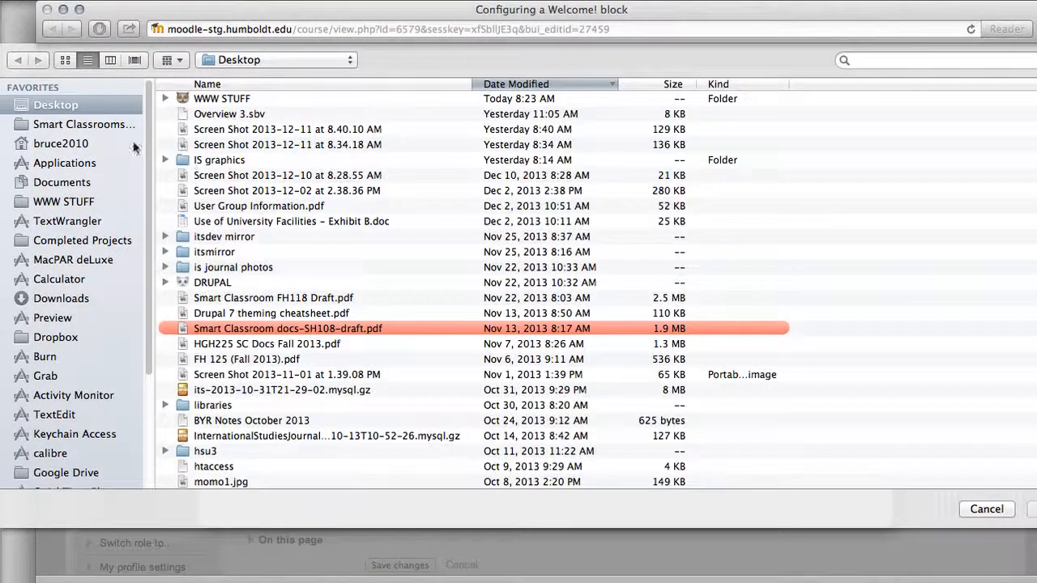
pyautogui.click(268, 479)
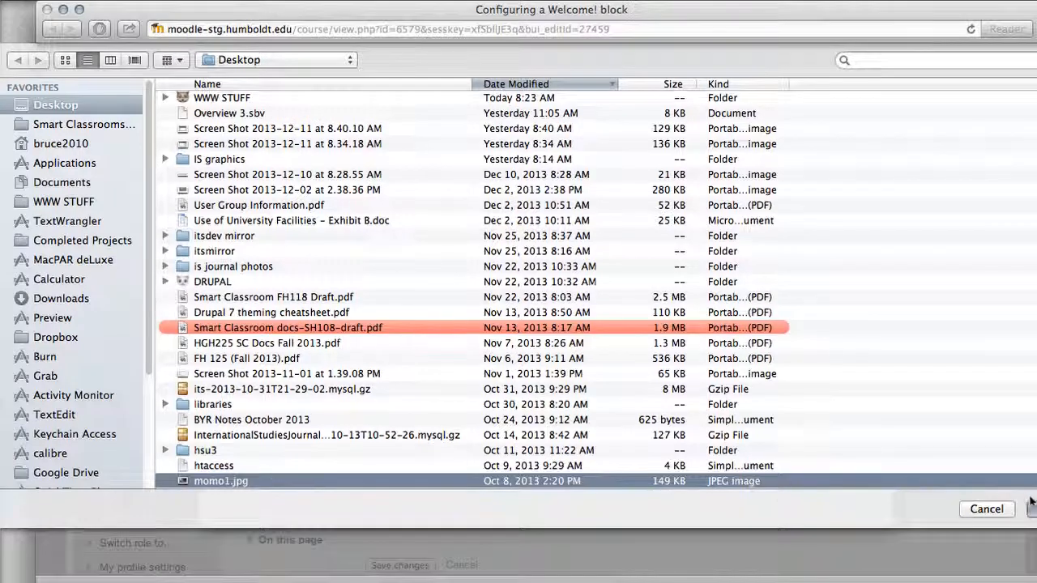
pyautogui.click(1033, 506)
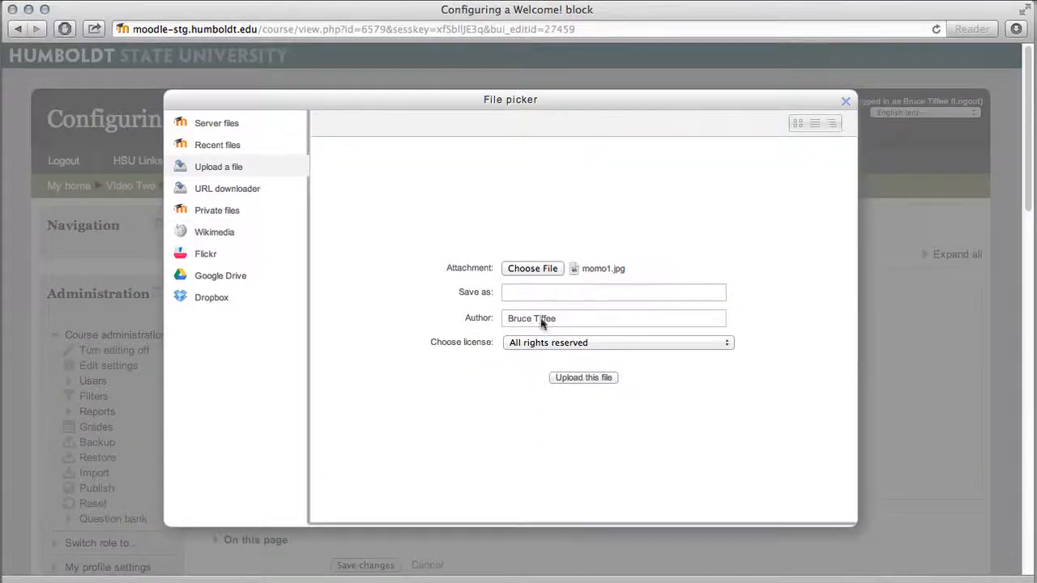
pyautogui.click(544, 294)
pyautogui.write('Professor Bill')
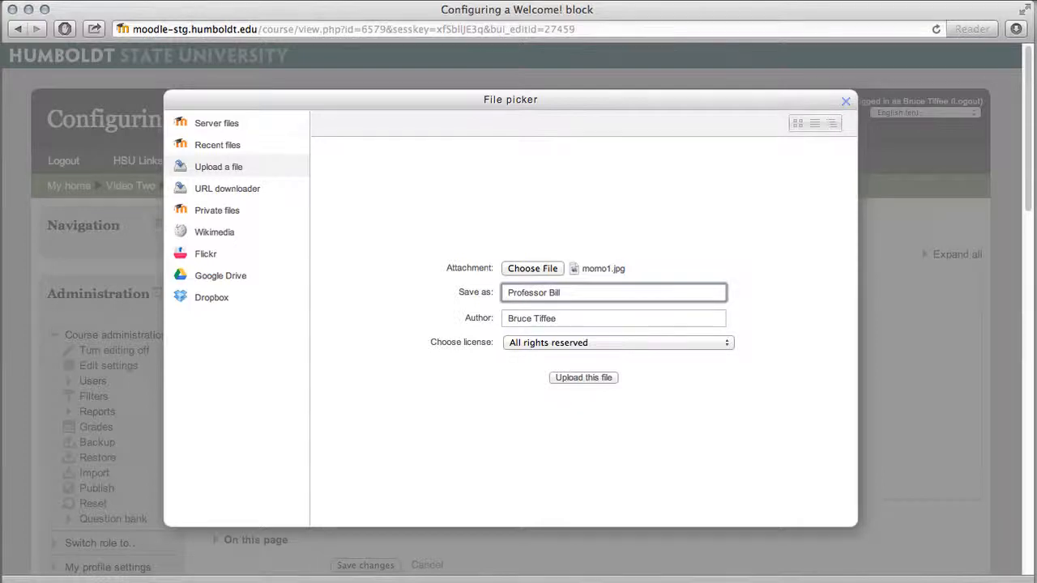
pyautogui.click(570, 377)
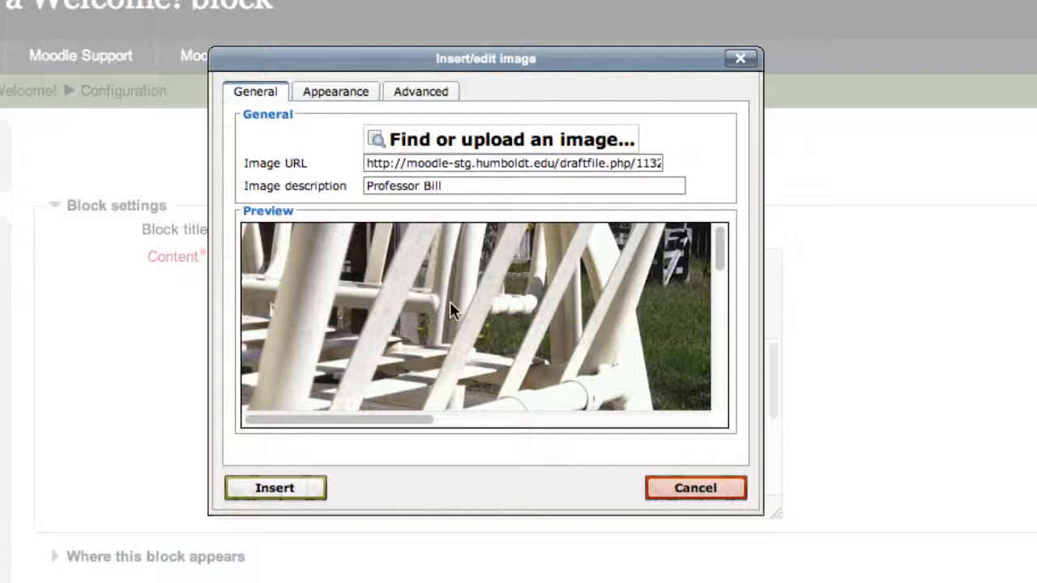
# Prefix the image description with 'Photo Of' before the professor's name.
pyautogui.click(384, 188)
pyautogui.click(474, 185)
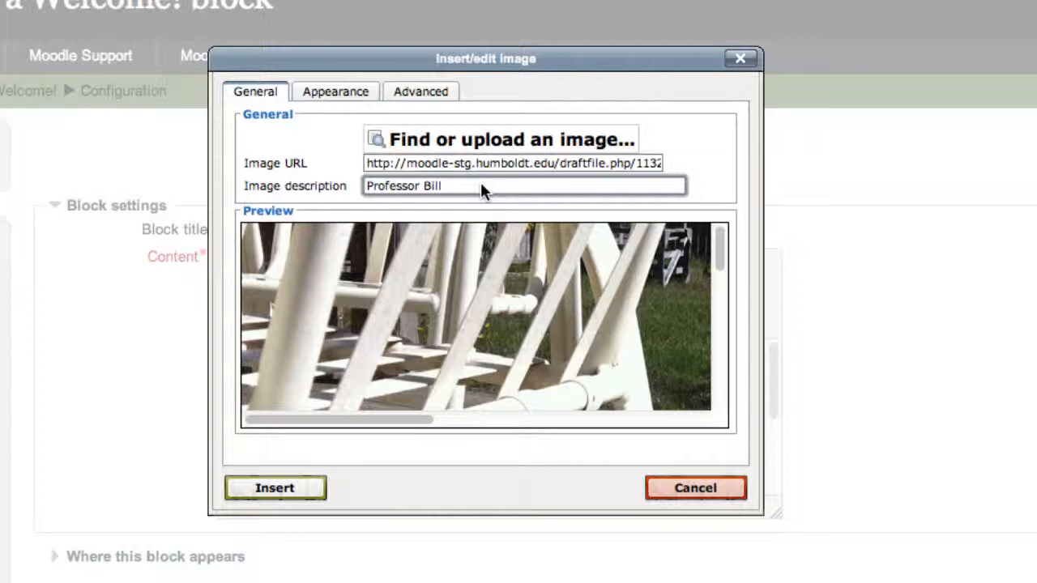
pyautogui.moveTo(481, 183); pyautogui.dragTo(323, 185)
pyautogui.press('Left')
pyautogui.write('Photo Of')
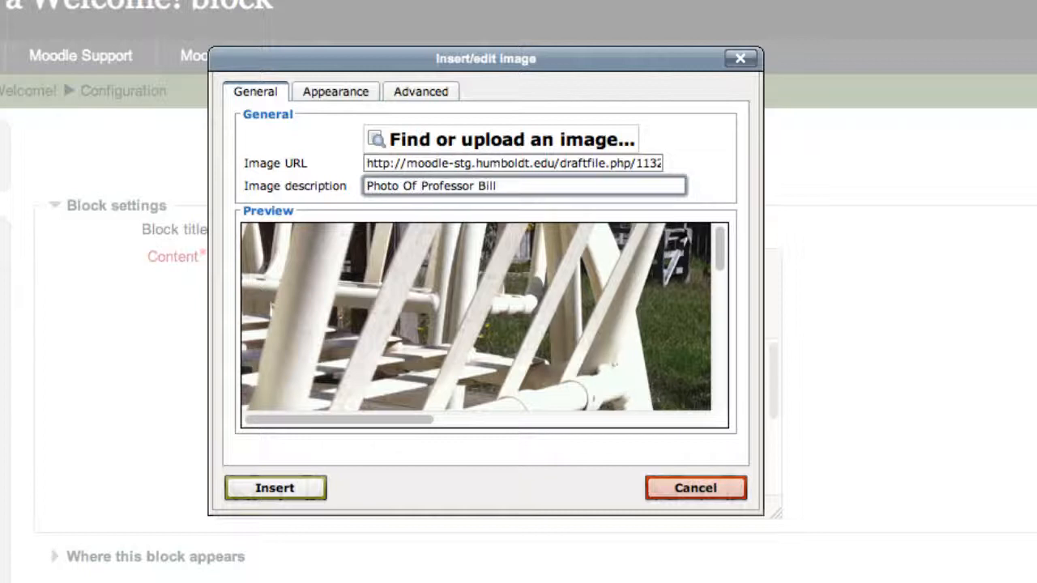
# Insert the photo at width 95 with 8 px vertical space and a 1 px border.
pyautogui.click(341, 90)
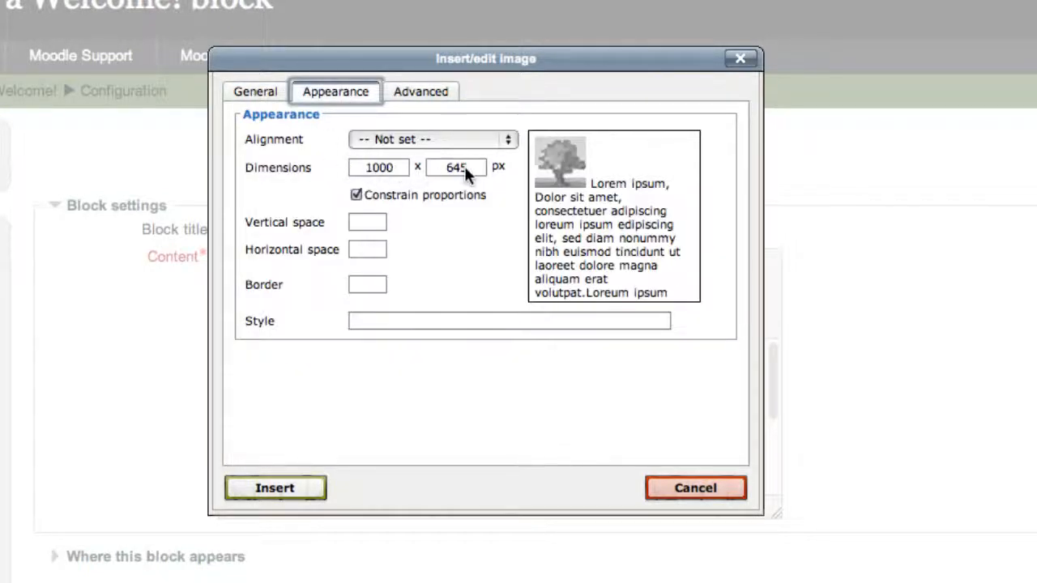
pyautogui.click(401, 168)
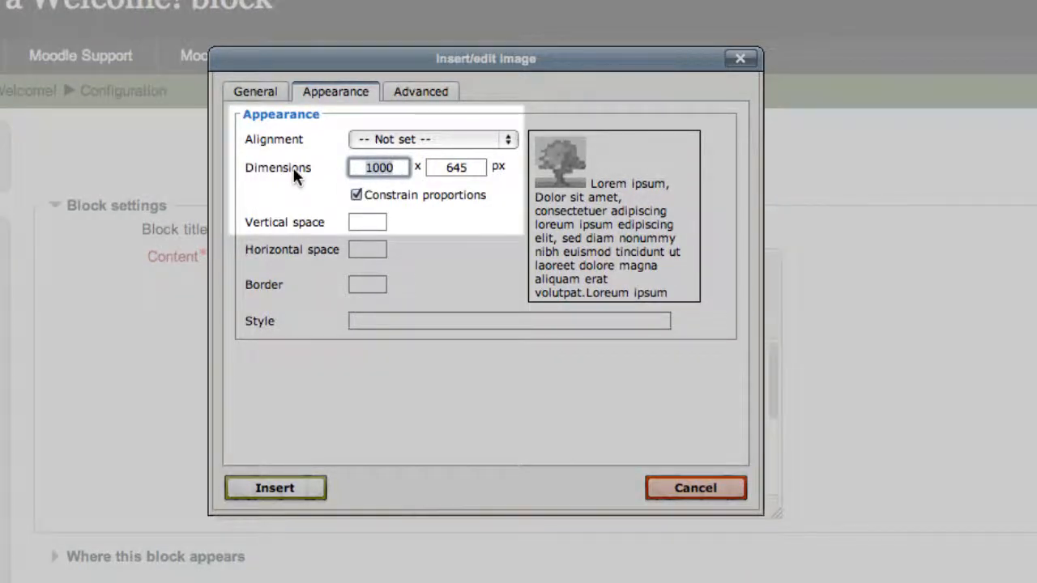
pyautogui.write('95')
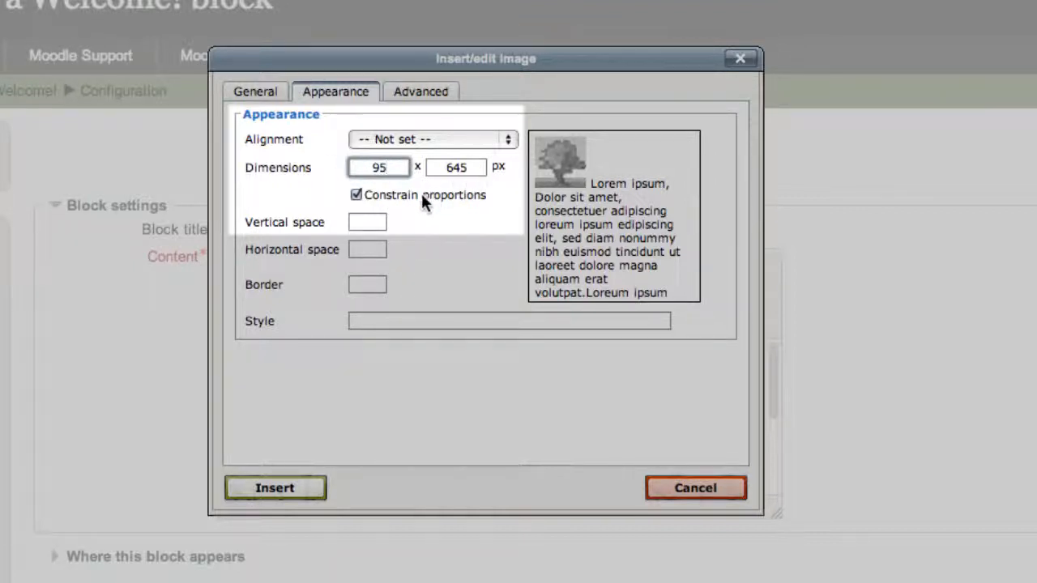
pyautogui.click(377, 223)
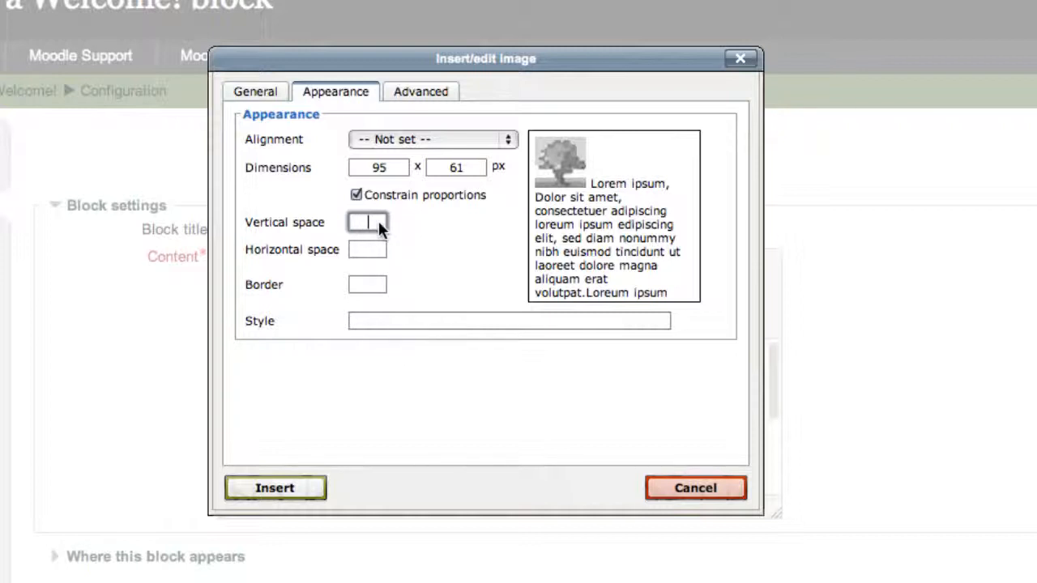
pyautogui.write('8')
pyautogui.click(365, 282)
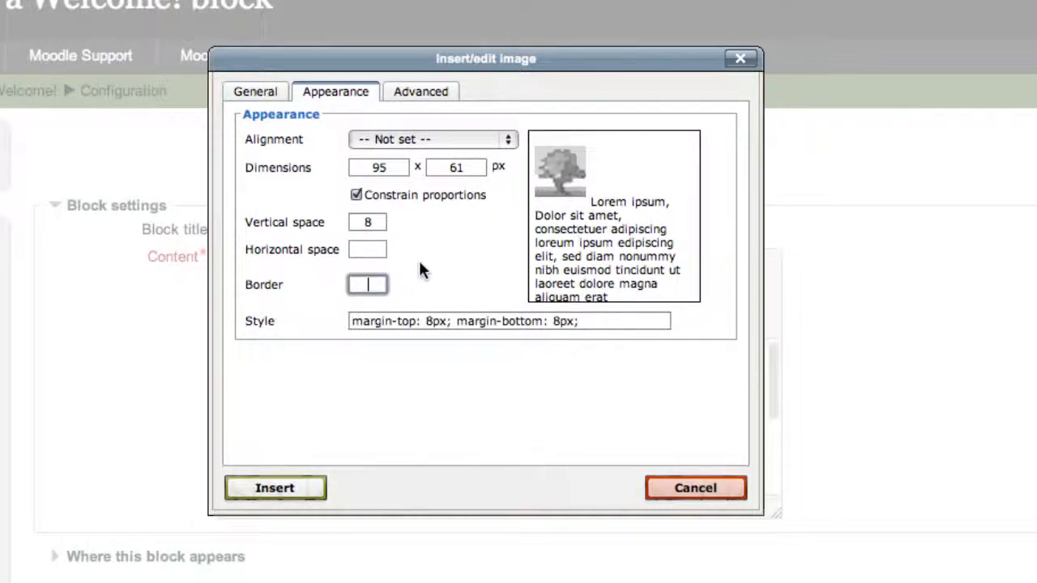
pyautogui.write('1')
pyautogui.click(291, 488)
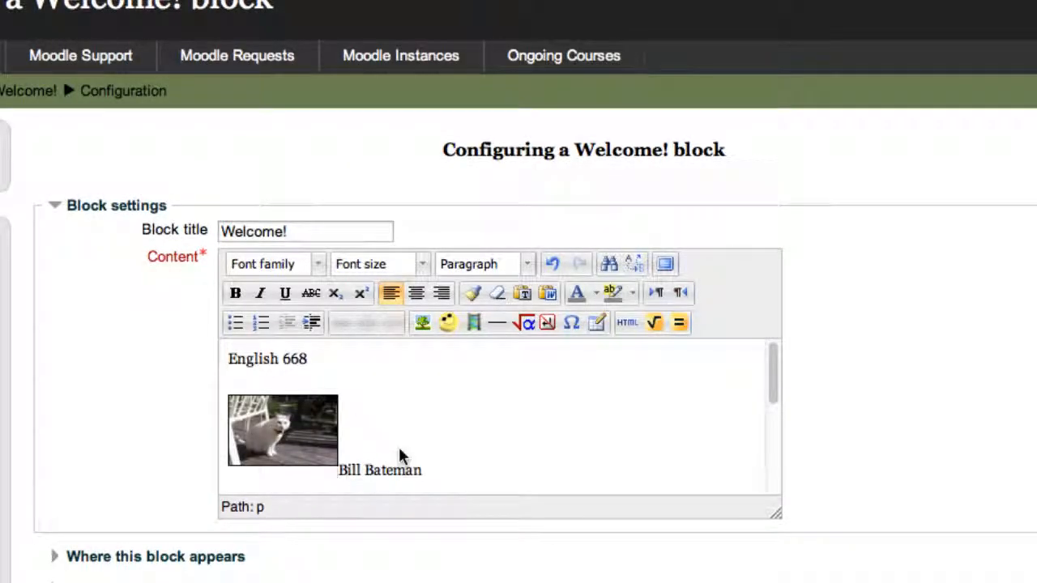
# Move the instructor's name below the photo and drag the photo's corner to enlarge it.
pyautogui.press('Return')
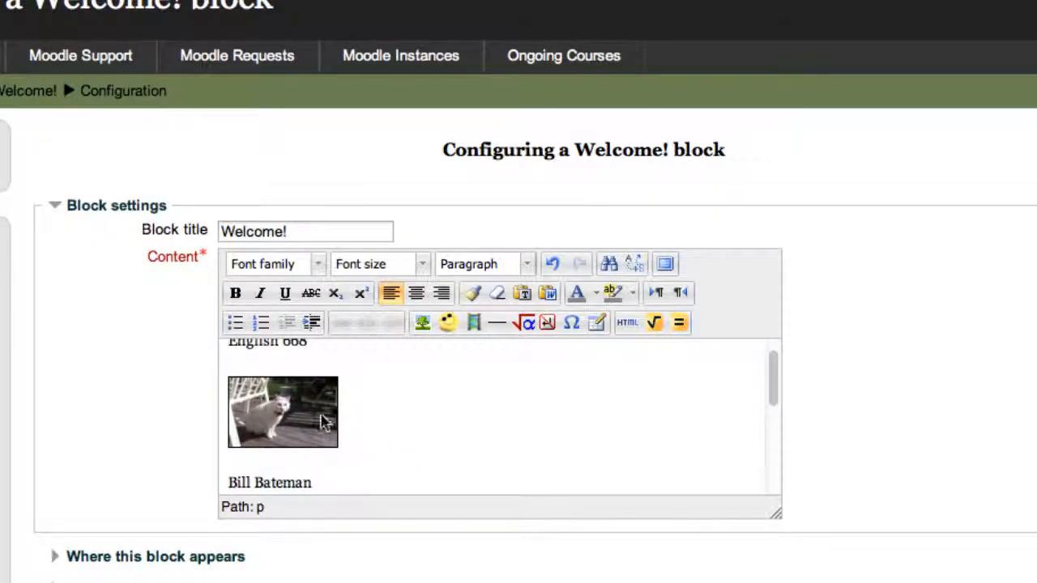
pyautogui.click(323, 421)
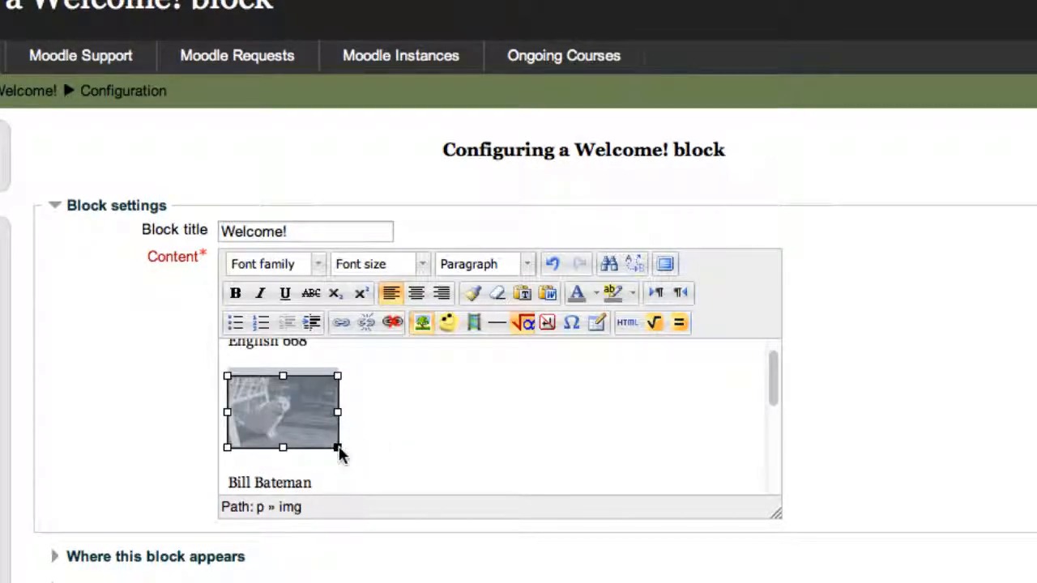
pyautogui.moveTo(339, 453); pyautogui.dragTo(398, 477)
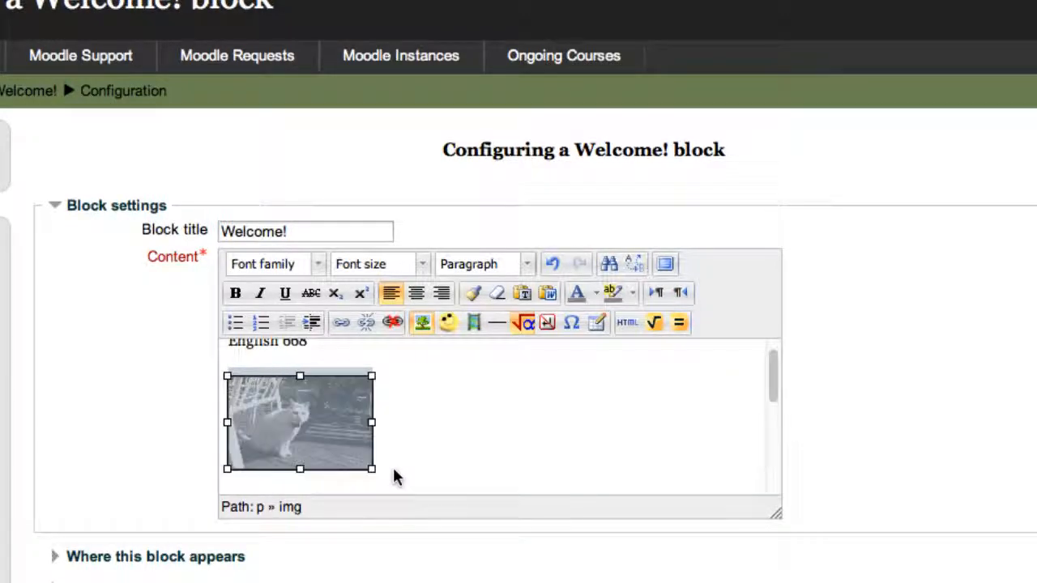
pyautogui.click(409, 465)
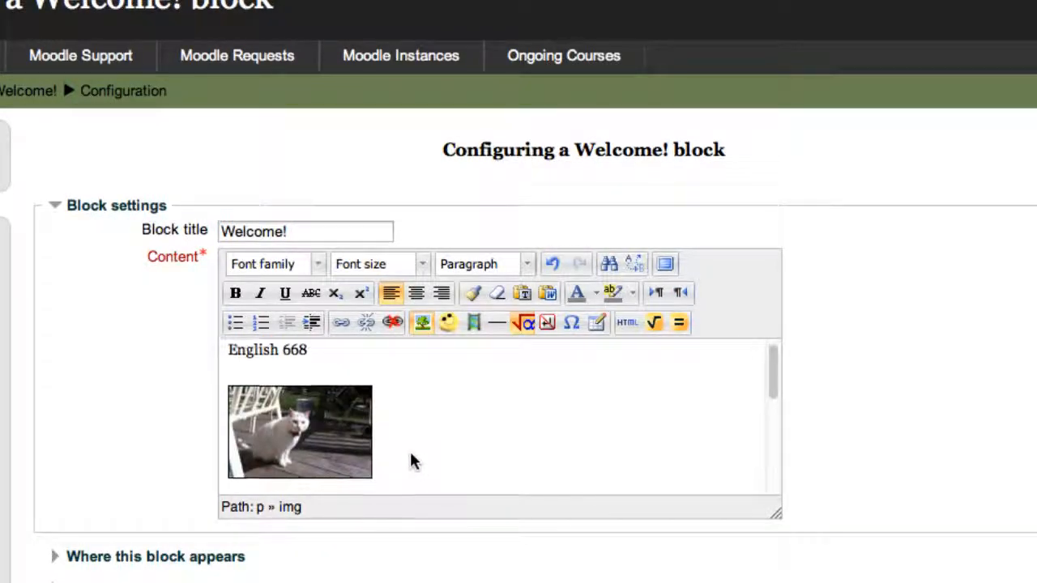
pyautogui.click(322, 430)
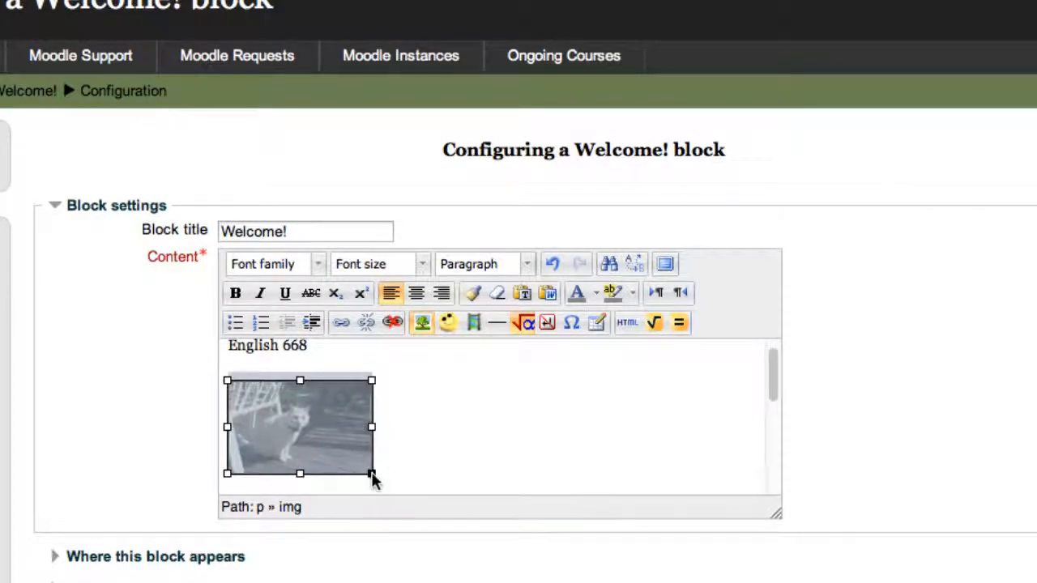
pyautogui.moveTo(372, 477); pyautogui.dragTo(341, 454)
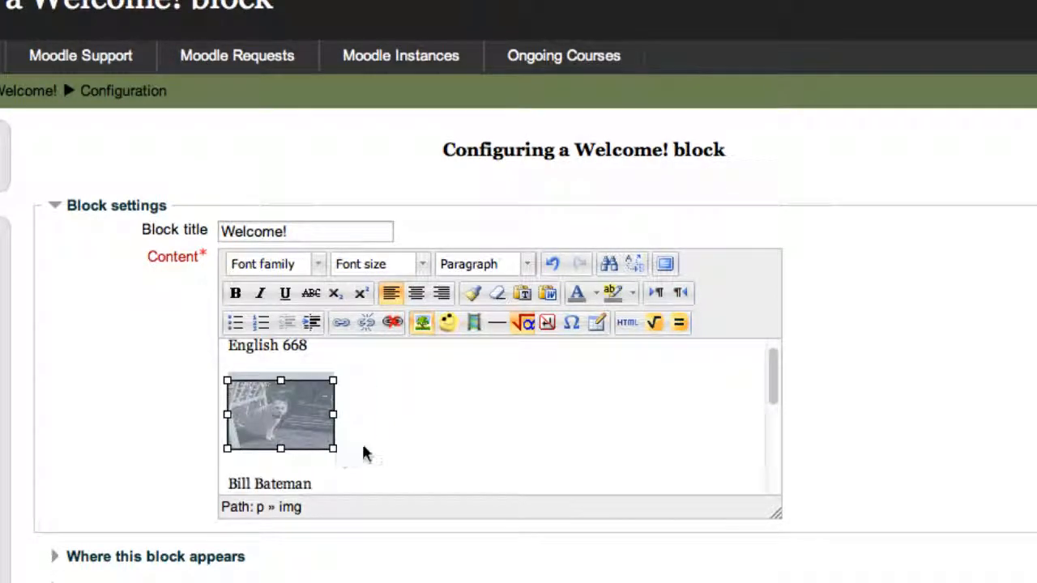
pyautogui.click(363, 453)
pyautogui.click(328, 442)
pyautogui.moveTo(335, 449); pyautogui.dragTo(373, 471)
pyautogui.click(412, 462)
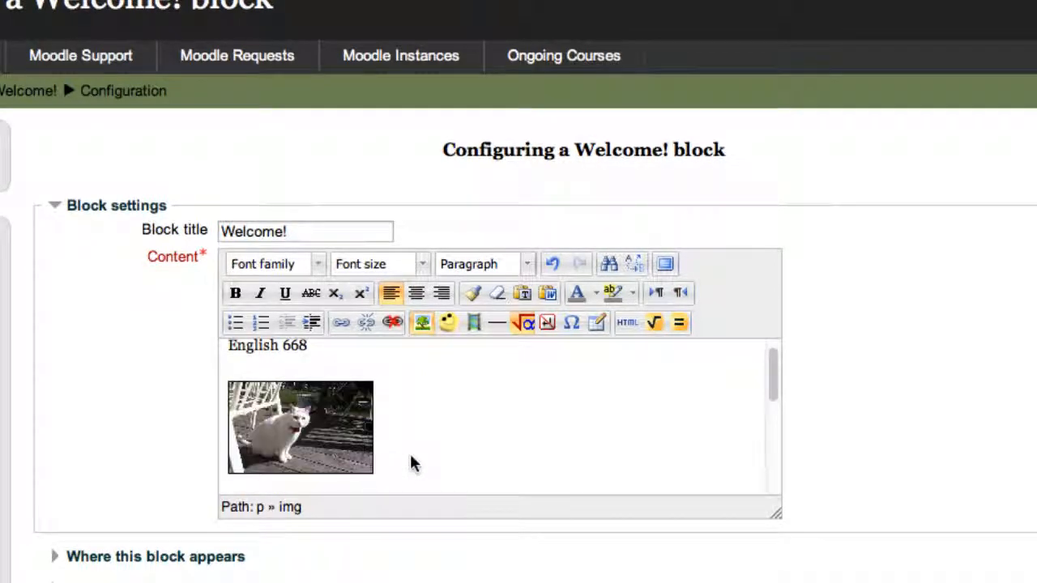
# Link the word Email to a mailto: URL with the instructor's e-mail address.
pyautogui.scroll(-1, 412, 462)
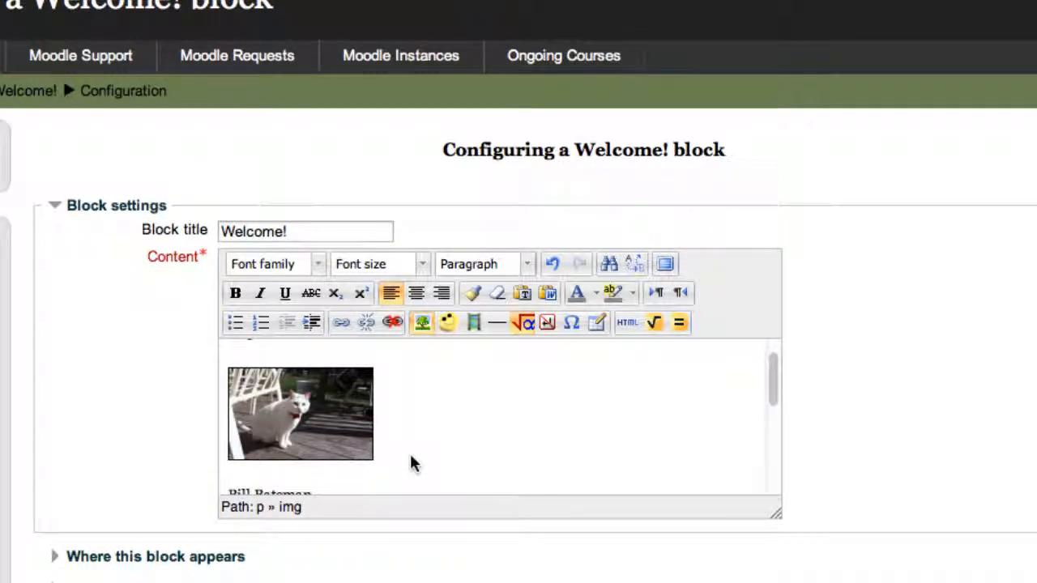
pyautogui.scroll(-5, 412, 463)
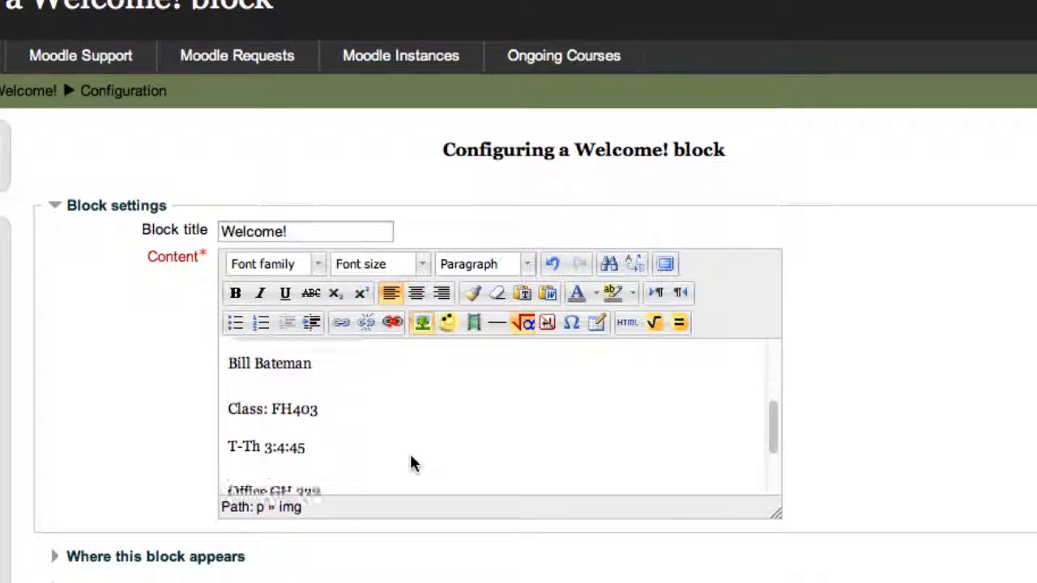
pyautogui.scroll(-5, 412, 462)
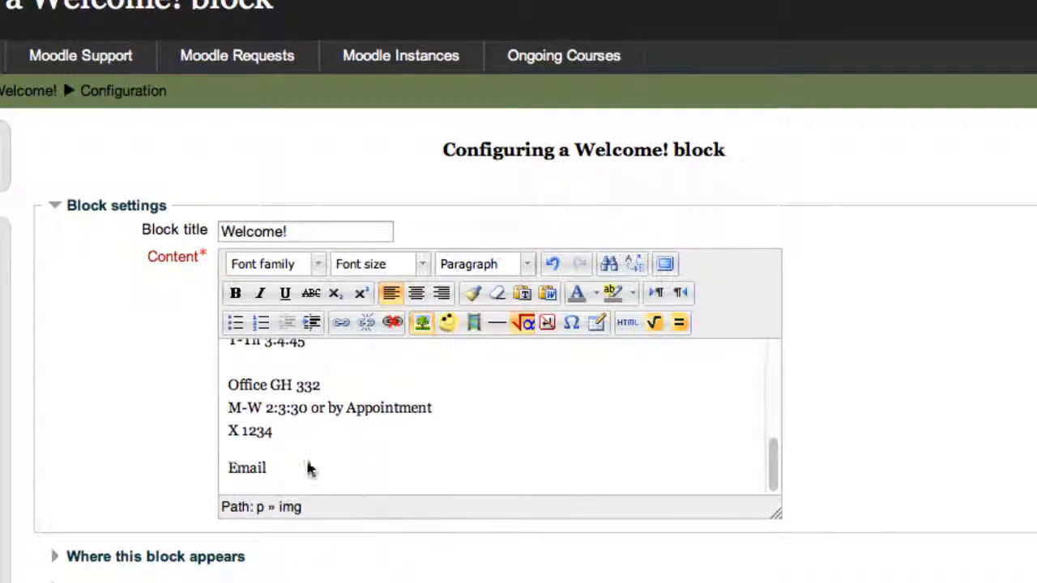
pyautogui.moveTo(272, 470); pyautogui.dragTo(213, 475)
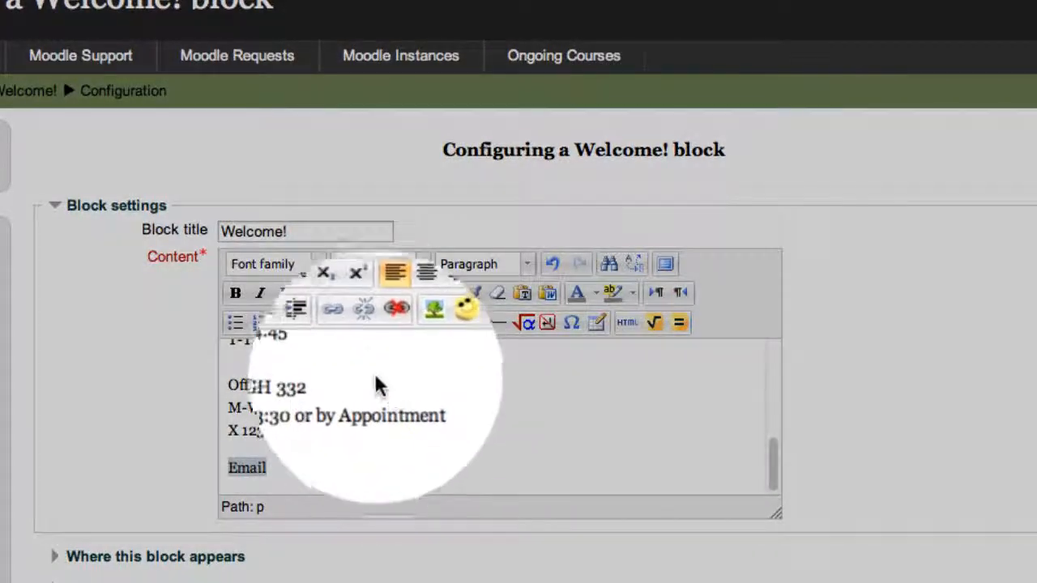
pyautogui.click(340, 323)
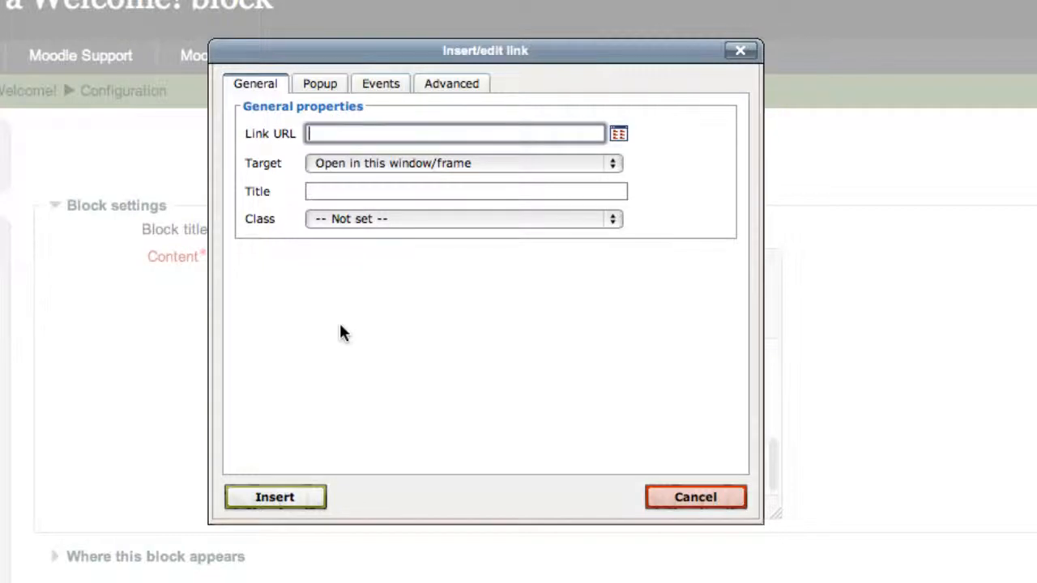
pyautogui.write('mailto:')
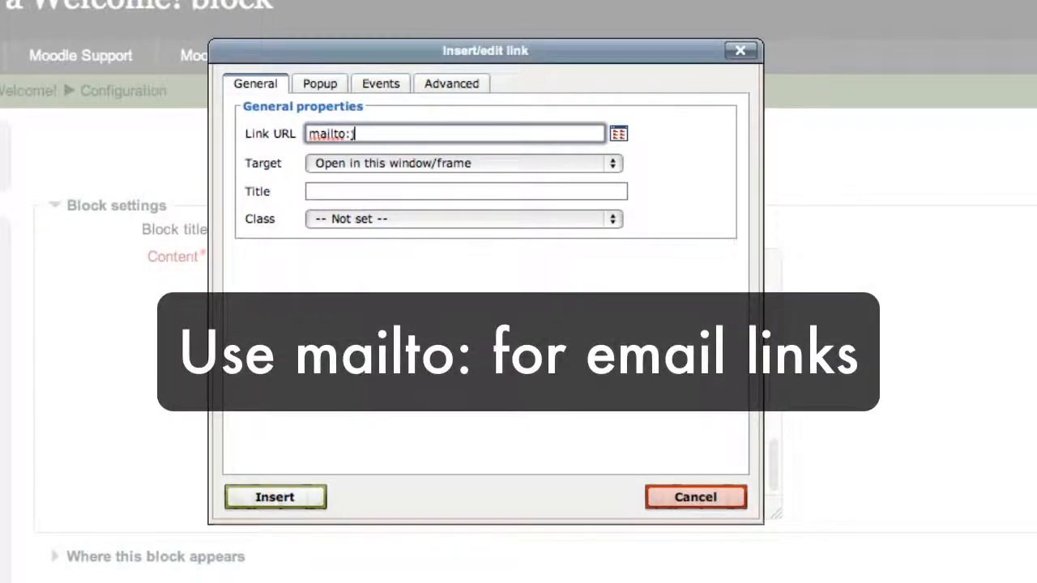
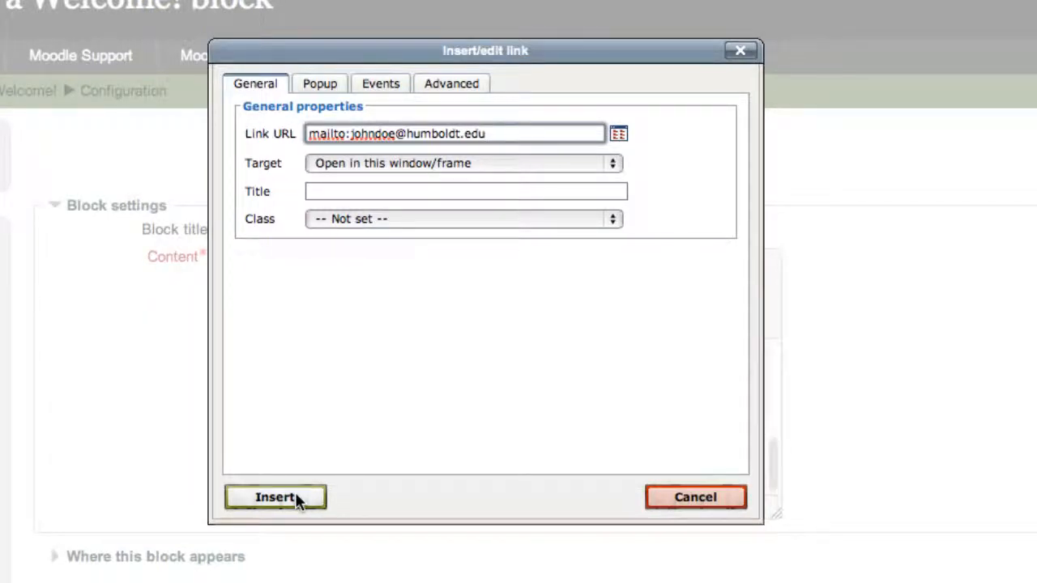
pyautogui.click(297, 496)
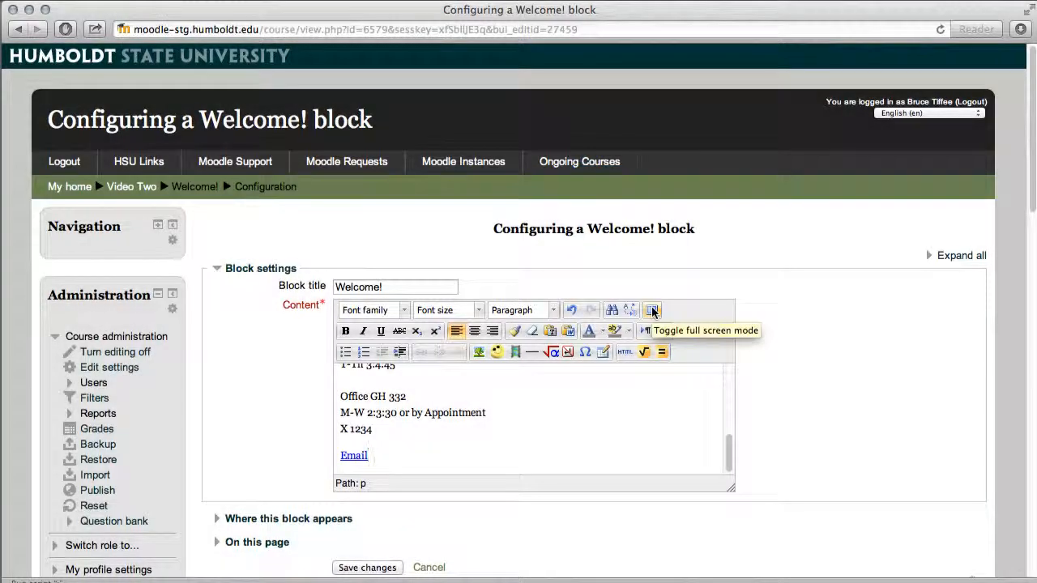
pyautogui.click(653, 311)
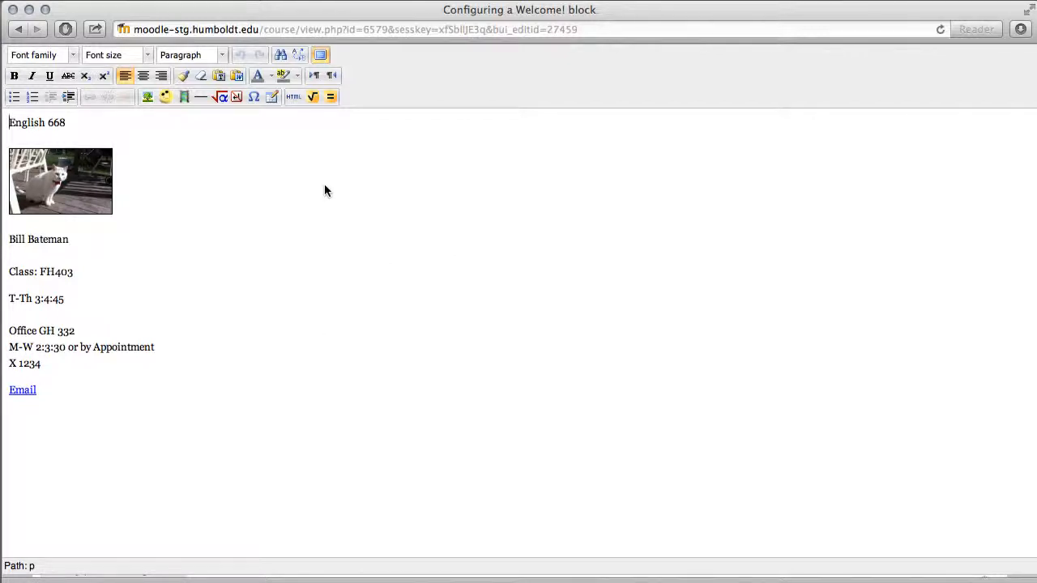
pyautogui.click(320, 57)
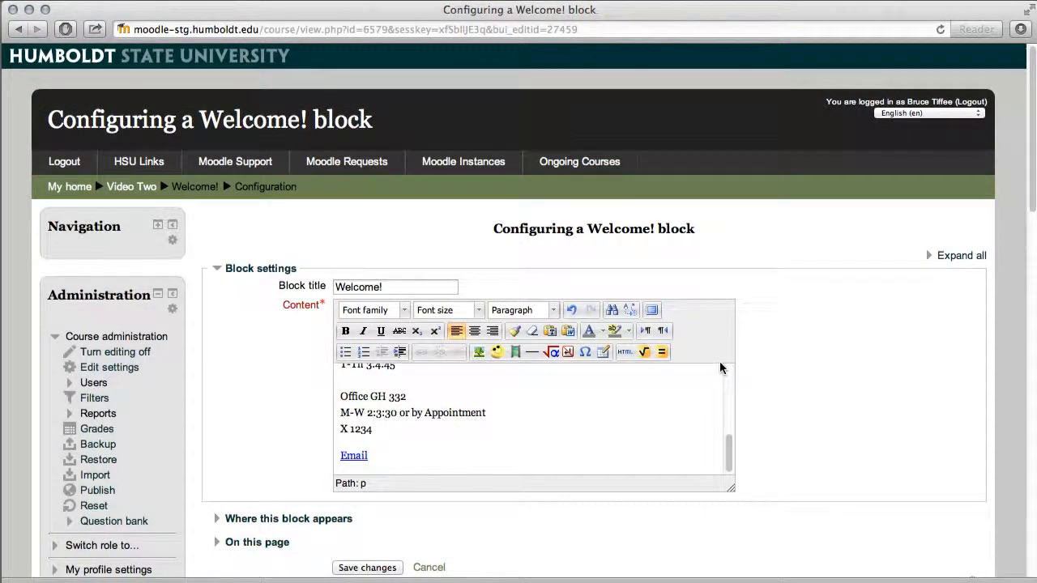
pyautogui.scroll(-1, 472, 502)
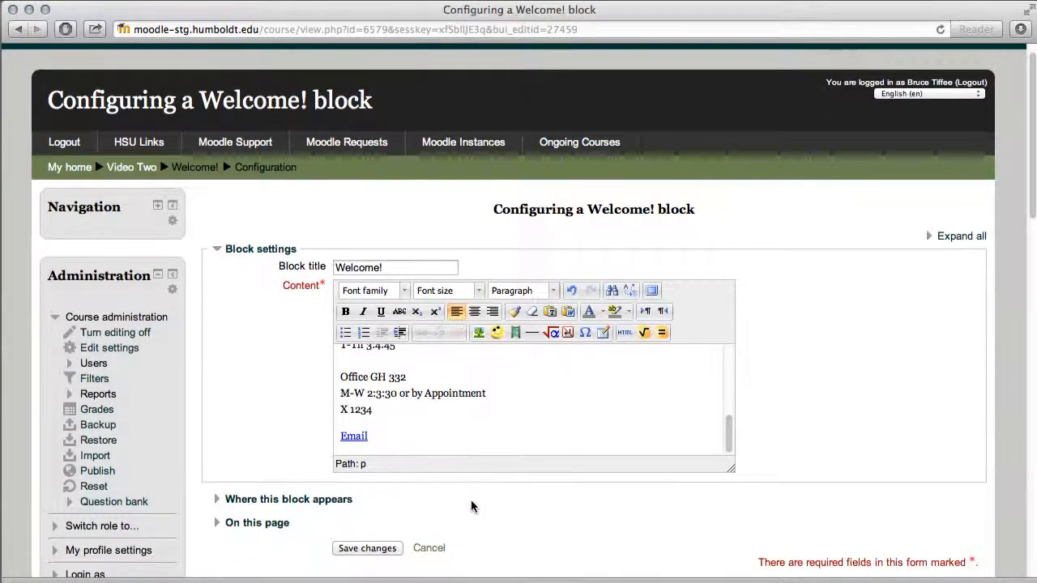
# Save the Welcome! block to the course page and reopen its configuration.
pyautogui.click(382, 549)
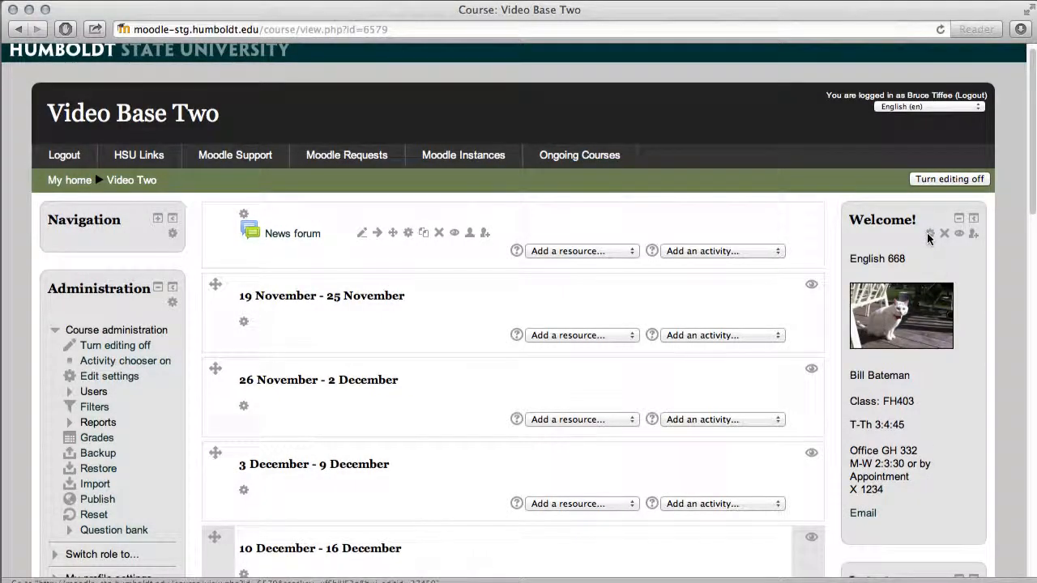
pyautogui.click(927, 235)
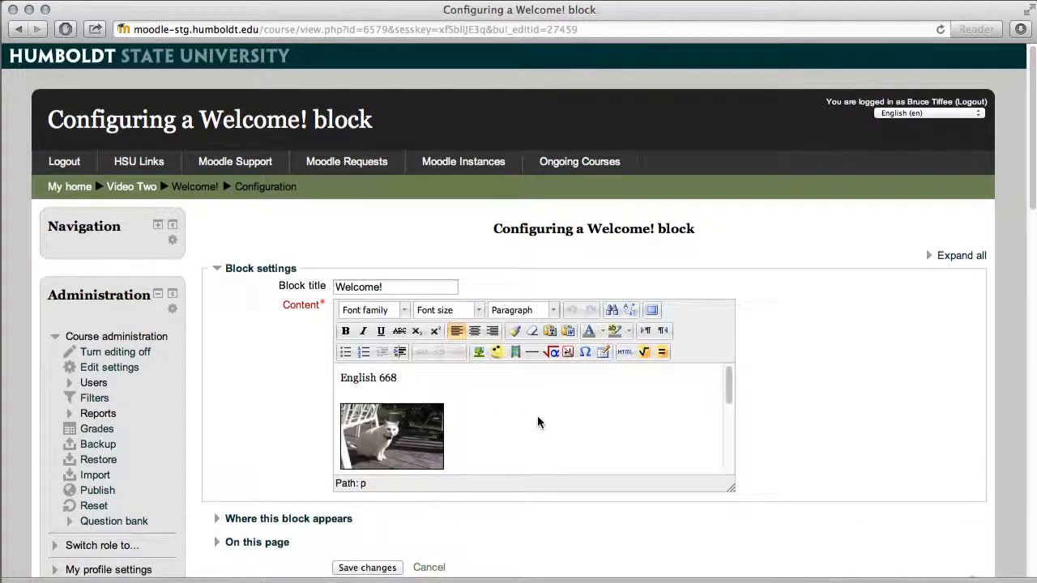
# Center-align all of the Welcome! block content, including English 668 and the cat photo, then save.
pyautogui.click(542, 421)
pyautogui.press('super+a')
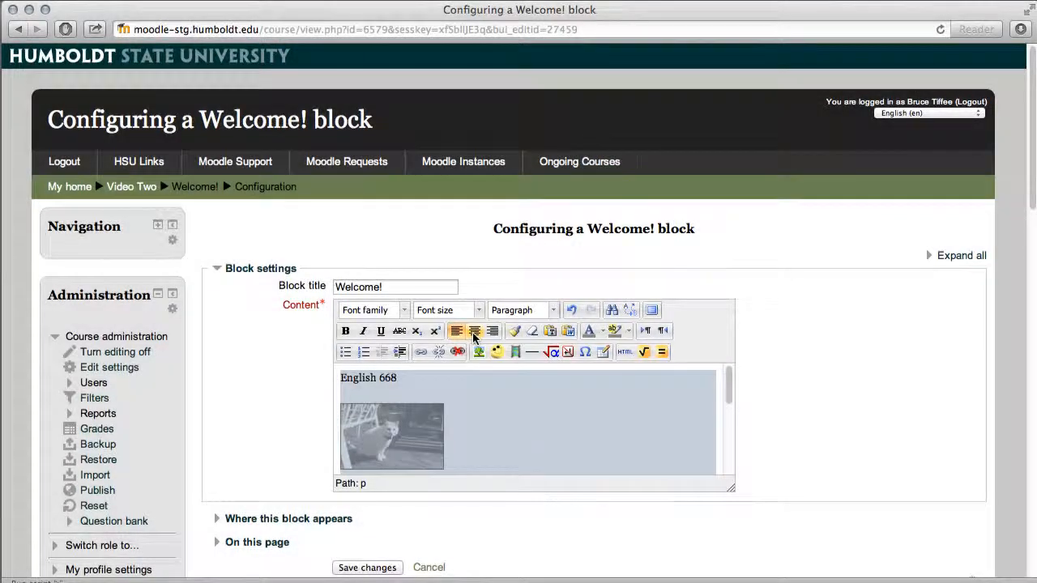
pyautogui.click(475, 333)
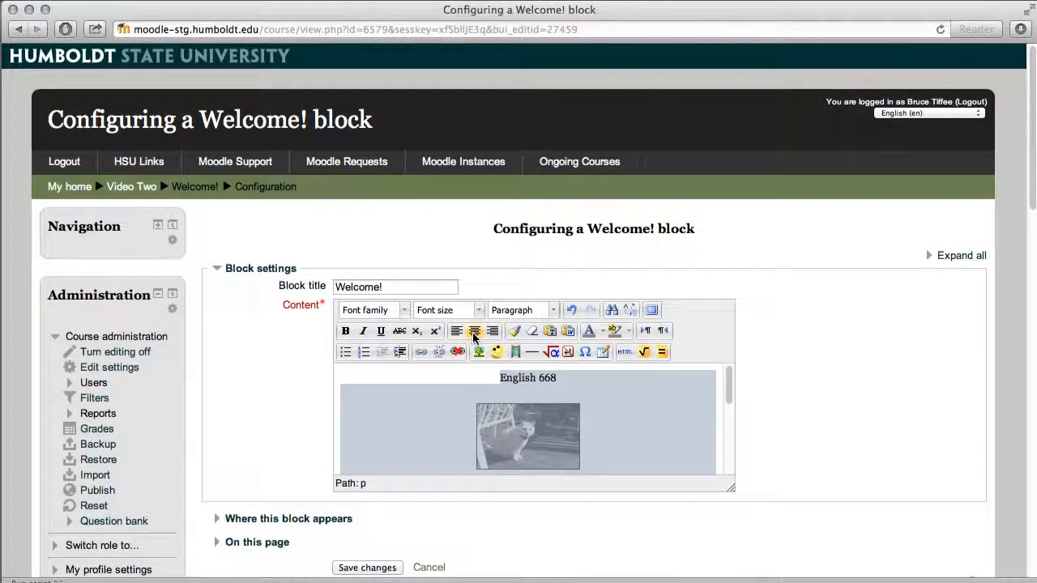
pyautogui.click(634, 410)
pyautogui.click(380, 567)
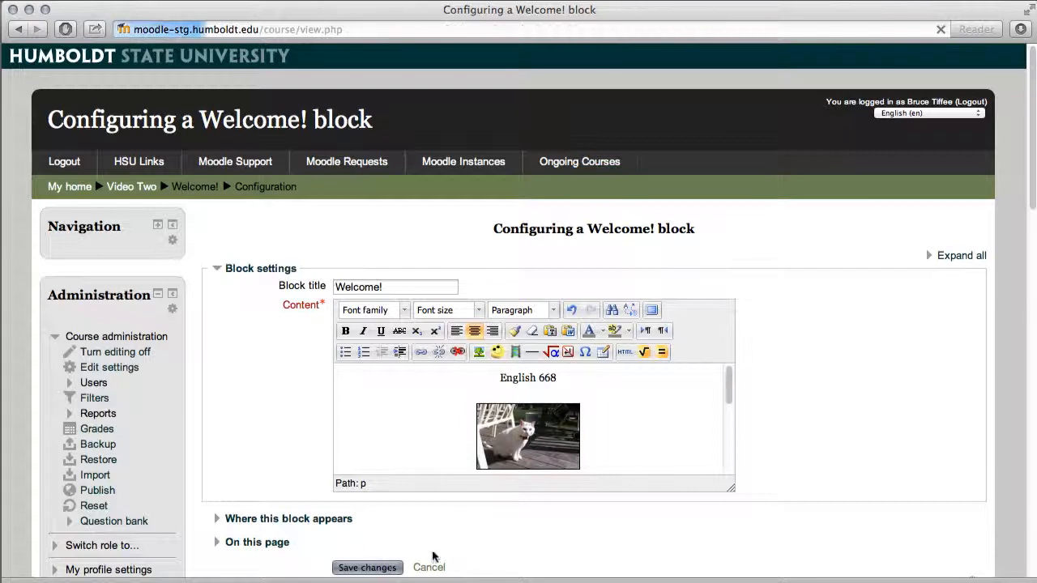